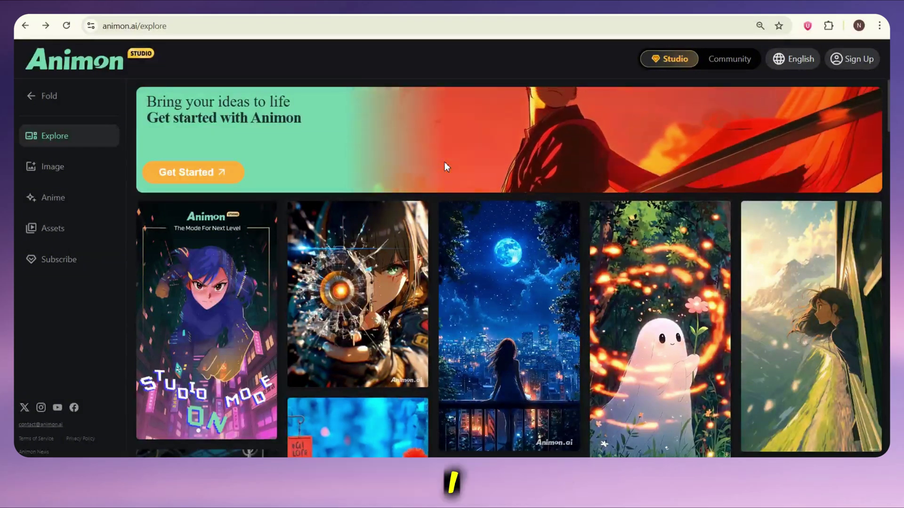
# - Sign in with the Google account and scroll down through the Explore gallery
pyautogui.click(851, 62)
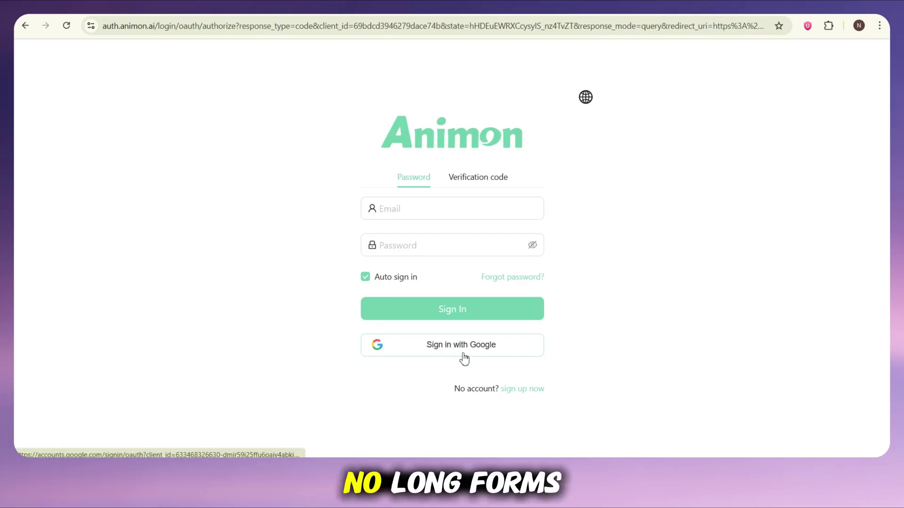
pyautogui.click(416, 214)
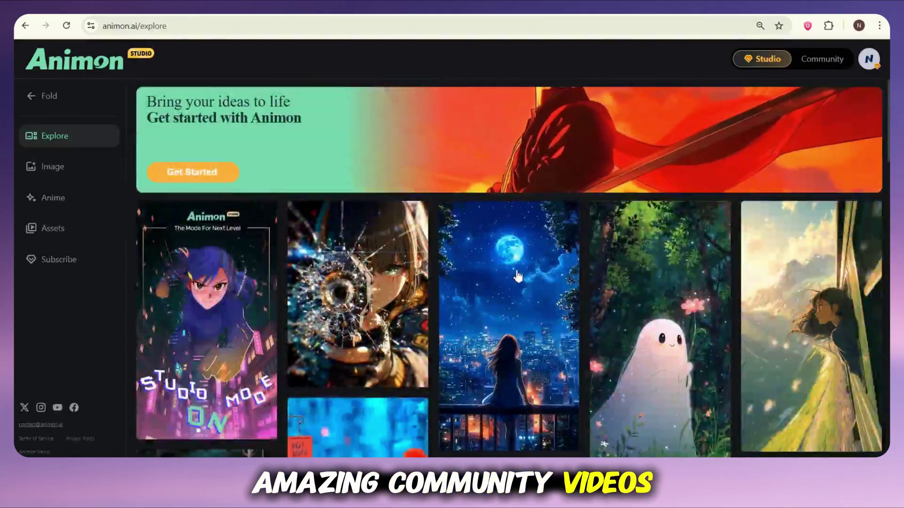
pyautogui.moveTo(393, 259)
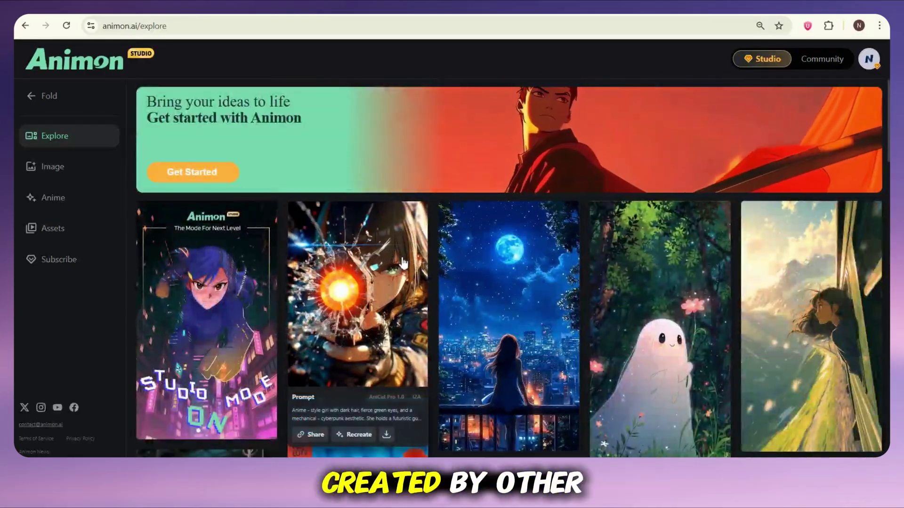
pyautogui.scroll(-7, 409, 313)
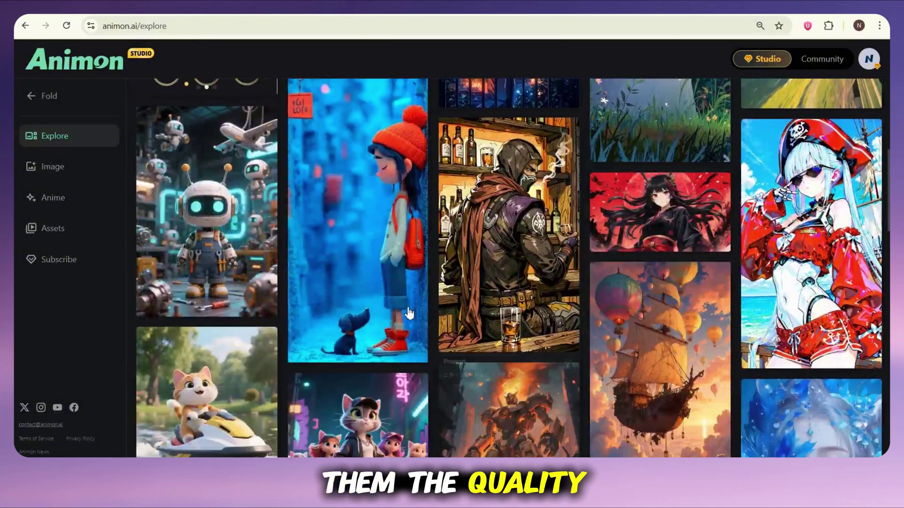
pyautogui.scroll(-2, 408, 309)
pyautogui.scroll(-5, 368, 392)
pyautogui.scroll(-5, 368, 392)
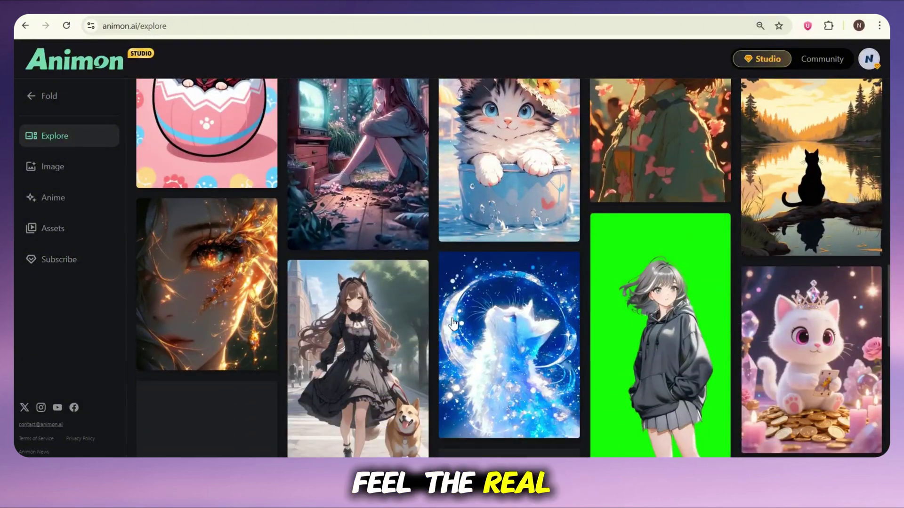
pyautogui.scroll(-1, 499, 324)
pyautogui.scroll(-2, 443, 339)
# - Scroll back up the Explore grid, pausing on cards to read their prompts and models
pyautogui.scroll(1, 419, 363)
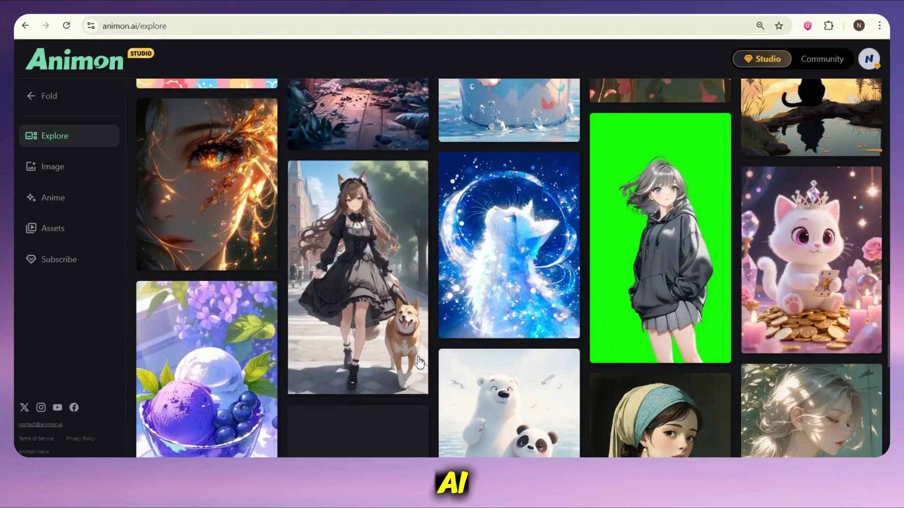
pyautogui.scroll(2, 437, 350)
pyautogui.moveTo(456, 284)
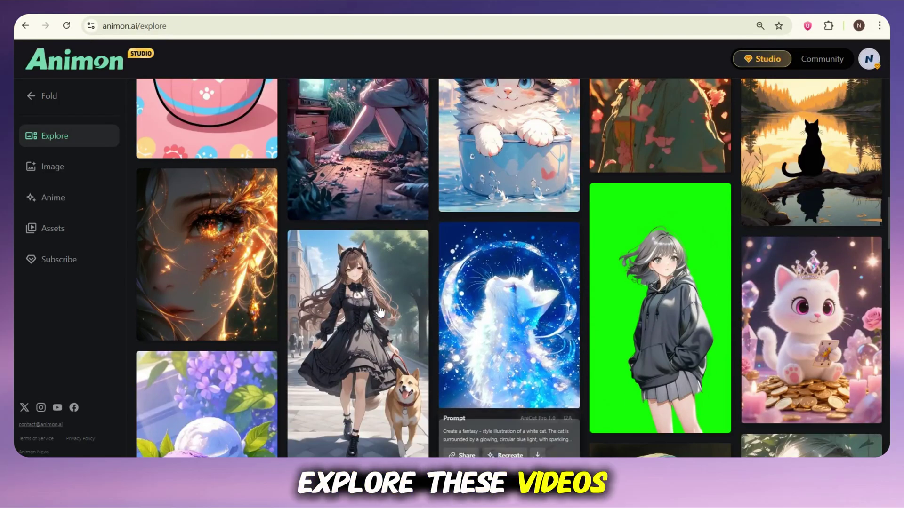
pyautogui.scroll(-5, 456, 285)
pyautogui.scroll(3, 490, 250)
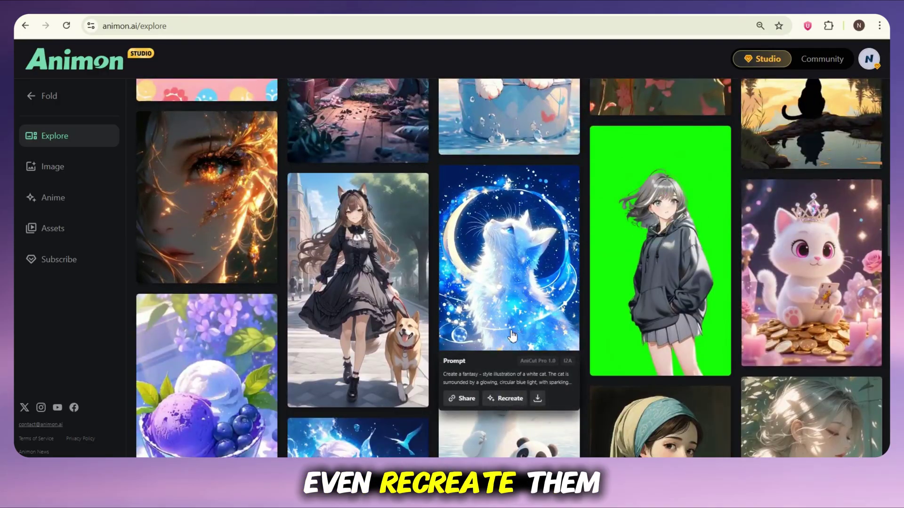
pyautogui.moveTo(494, 339)
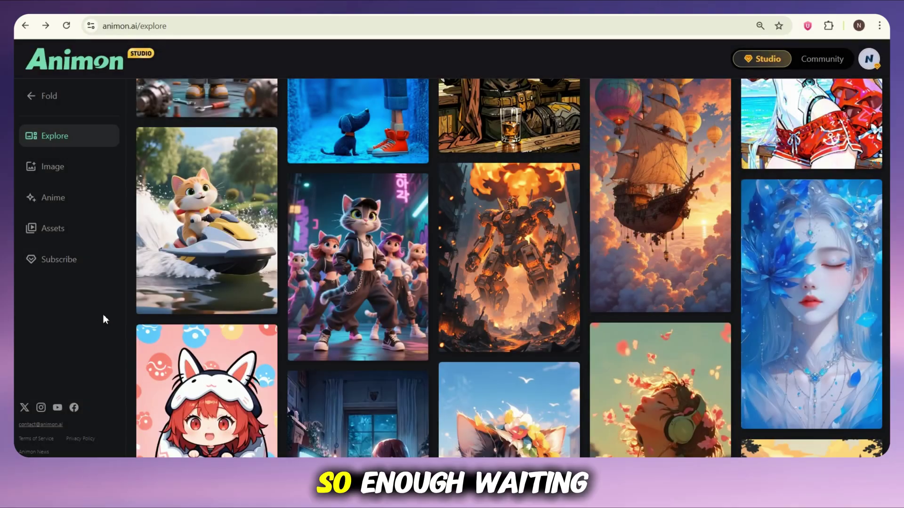
pyautogui.moveTo(184, 253)
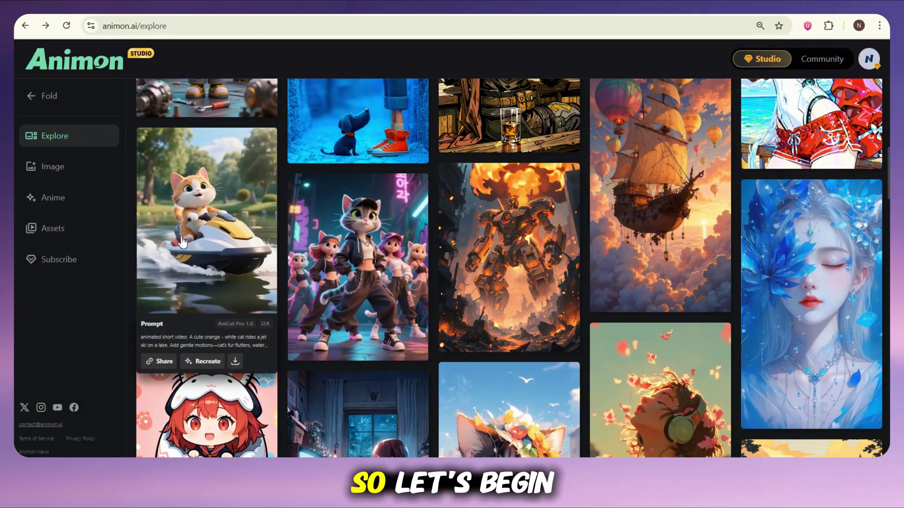
pyautogui.scroll(1, 358, 264)
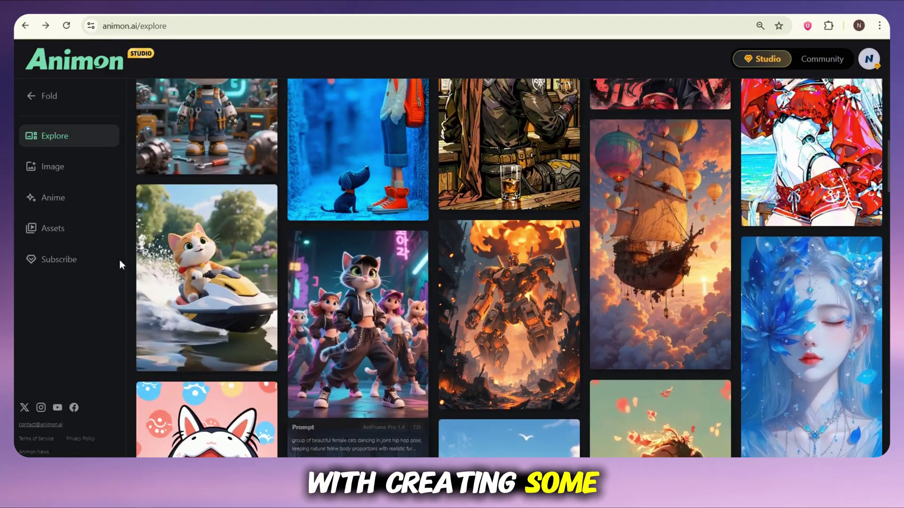
# - In the image generator, paste the snowy-path anime girl prompt and toggle the prompt enhancer
pyautogui.click(46, 173)
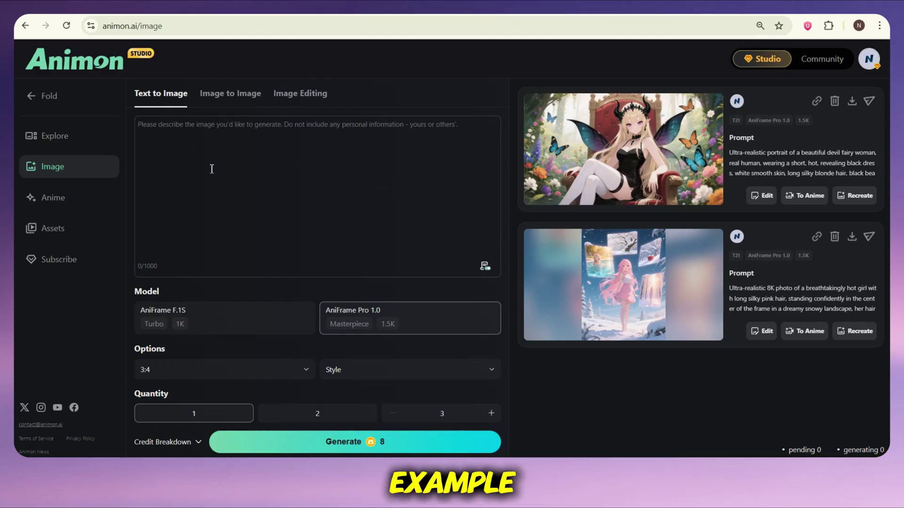
pyautogui.rightClick(184, 141)
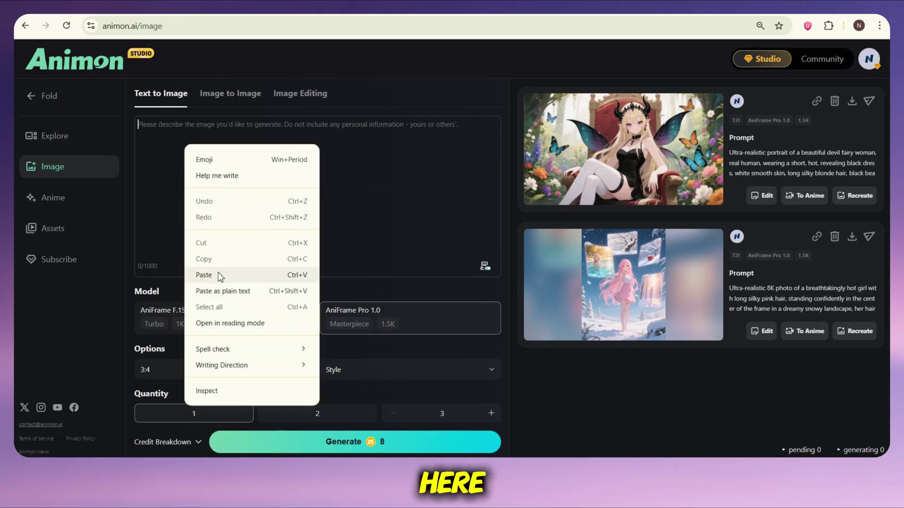
pyautogui.click(222, 274)
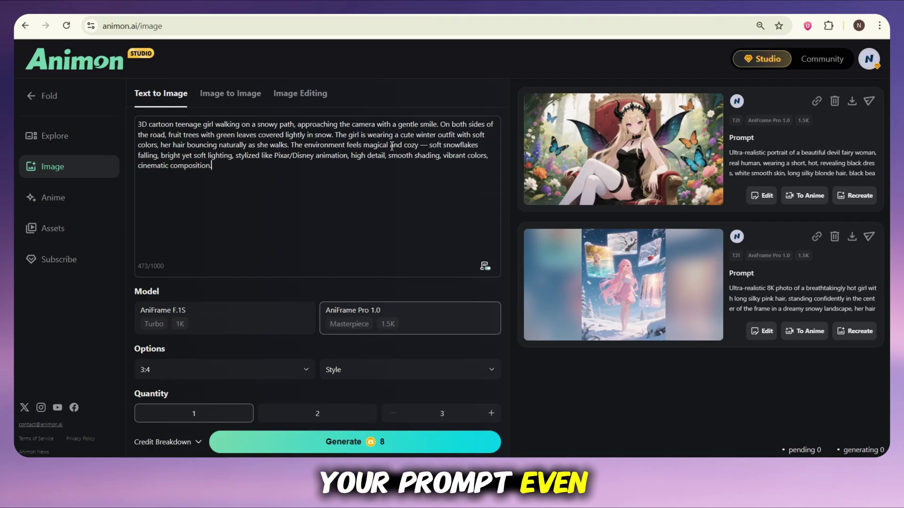
pyautogui.click(491, 270)
pyautogui.moveTo(445, 243); pyautogui.dragTo(507, 248)
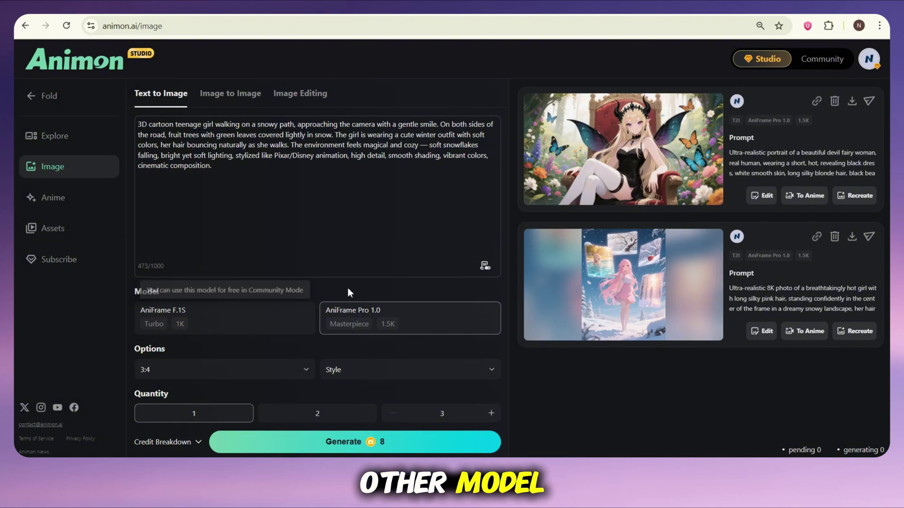
# - Set the aspect ratio to 16:9 and the style to 3D Anime
pyautogui.click(167, 371)
pyautogui.click(249, 329)
pyautogui.click(417, 370)
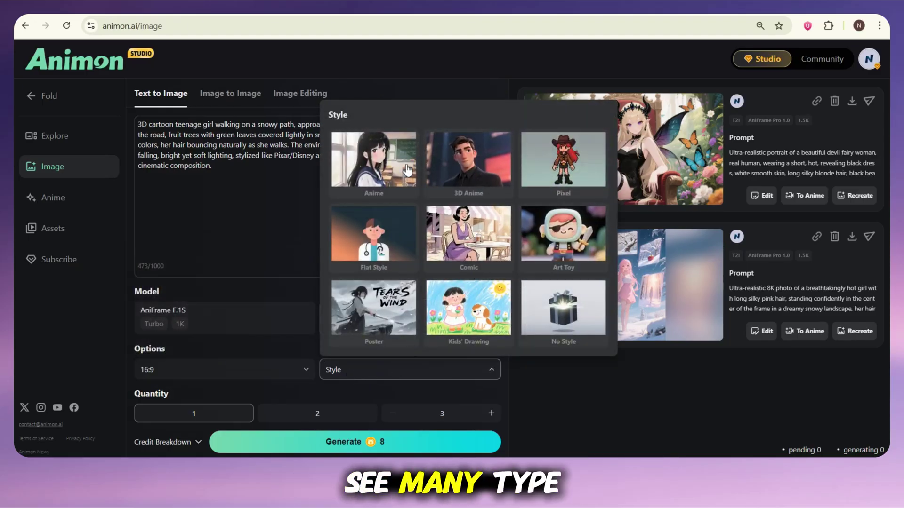
pyautogui.click(466, 166)
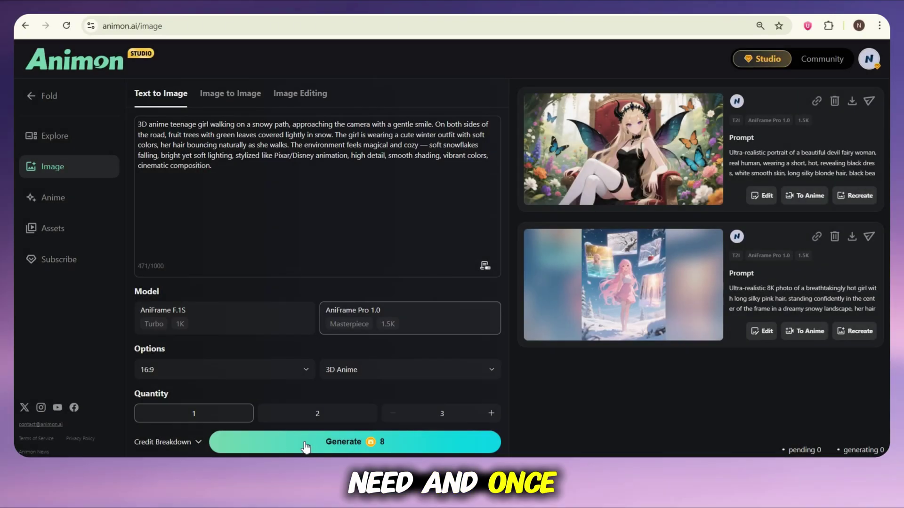
# - Generate the snowy-path girl image, view it enlarged and download it
pyautogui.click(305, 443)
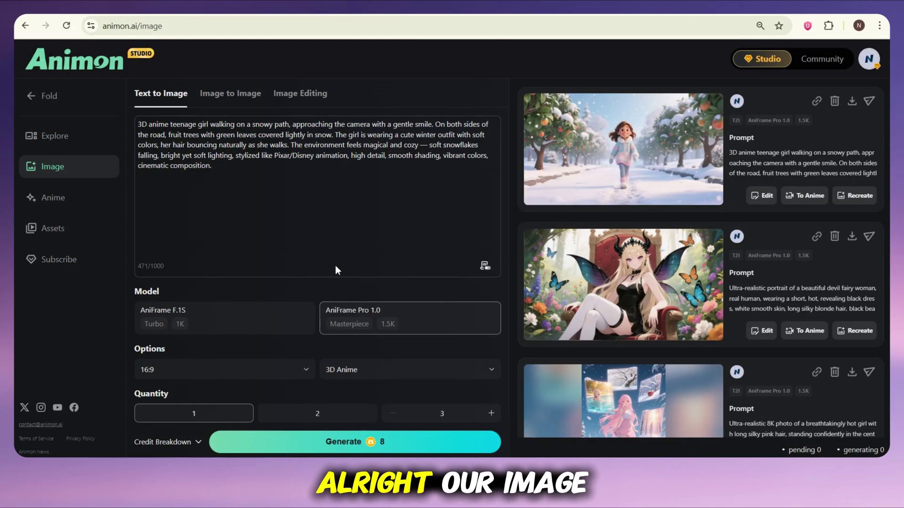
pyautogui.click(653, 144)
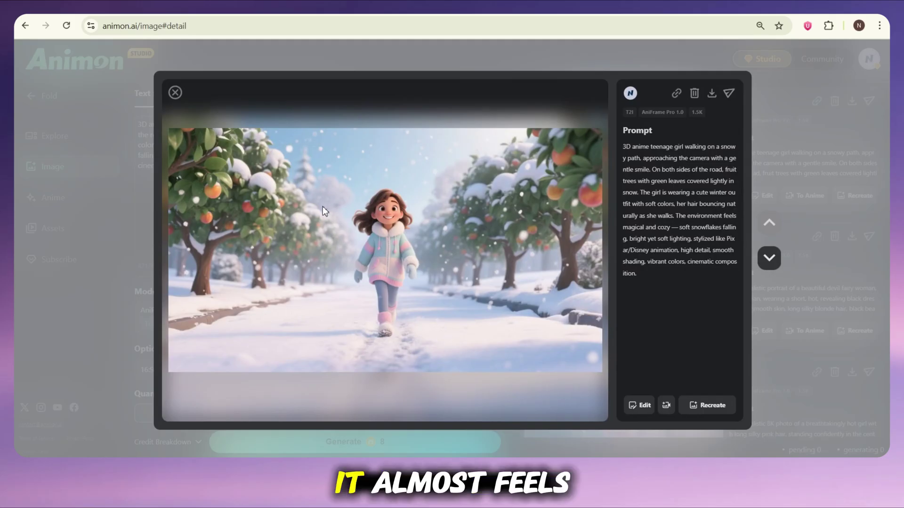
pyautogui.click(711, 93)
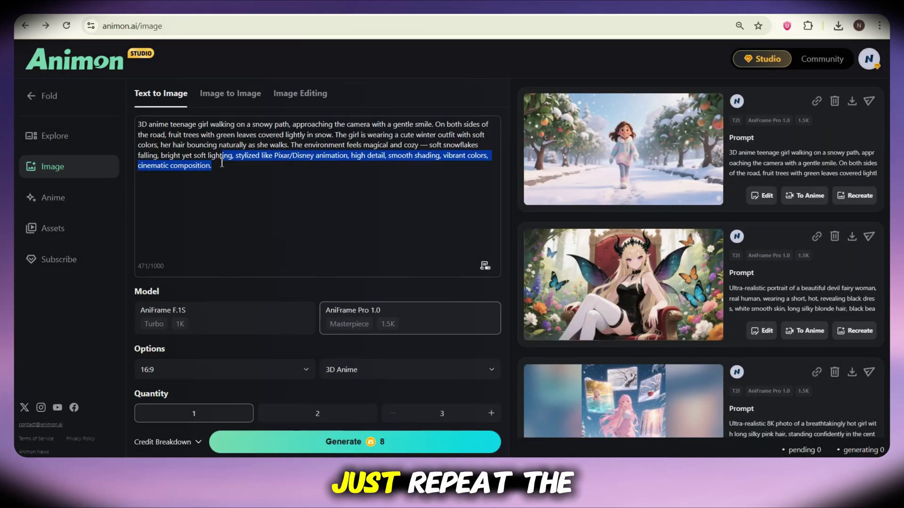
# - Paste the cherry-blossom bench prompt and switch the style to Anime
pyautogui.write('A beautiful teenage girl sitting on a wooden bench in a peaceful park, surrounded by blooming cherry blossom trees, soft pink petals falling gently in the air. Beside her on the bench, a cute cat is sitting calmly. On one side of the bench, a small stream flows gently with a charming little wooden bridge crossing over it. The girl has long flowing hair, wearing a light spring dress, with a serene and dreamy expression. The atmosphere is calm and magical, with sunlight filtering through the blossoms.')
pyautogui.click(410, 370)
pyautogui.click(375, 163)
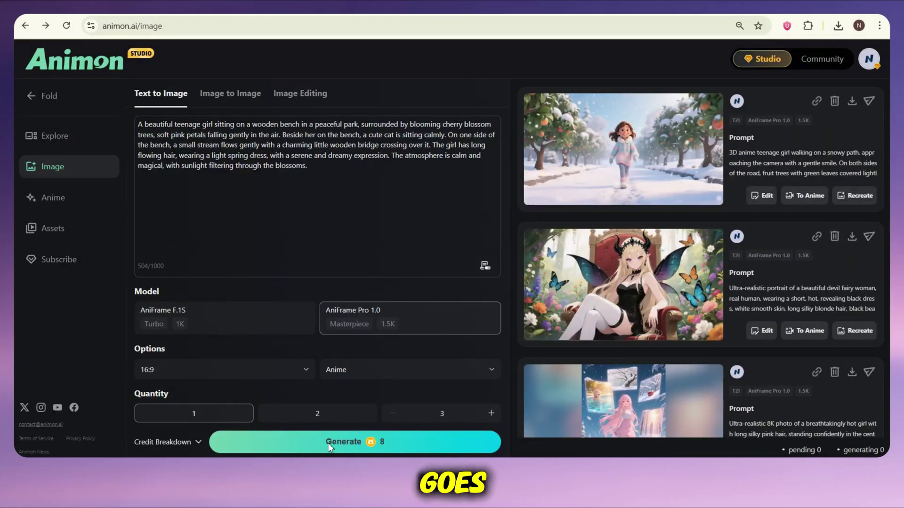
# - Generate the cherry-blossom bench image, inspect it enlarged, then switch to Image Editing
pyautogui.click(328, 443)
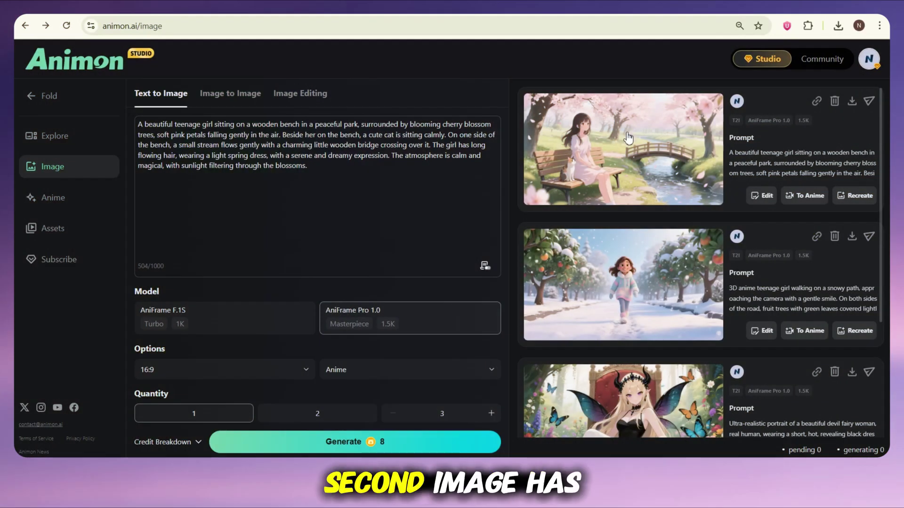
pyautogui.click(627, 137)
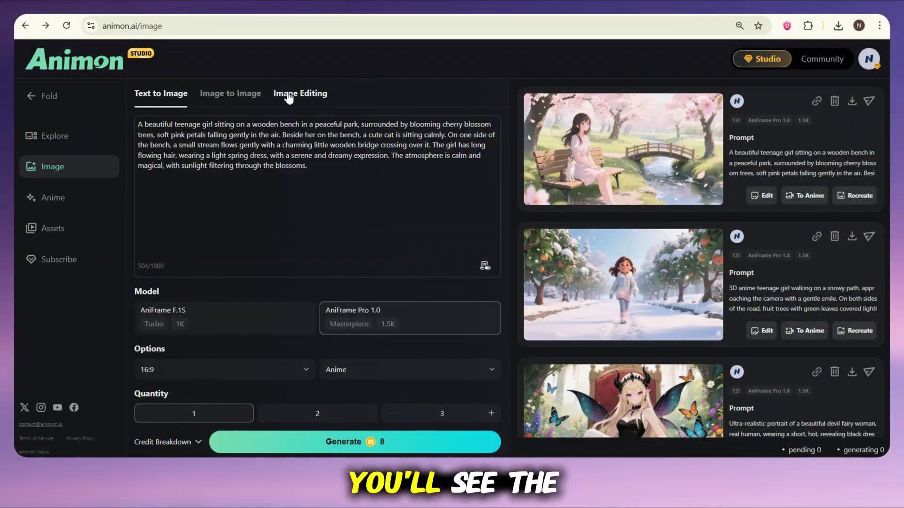
pyautogui.click(289, 97)
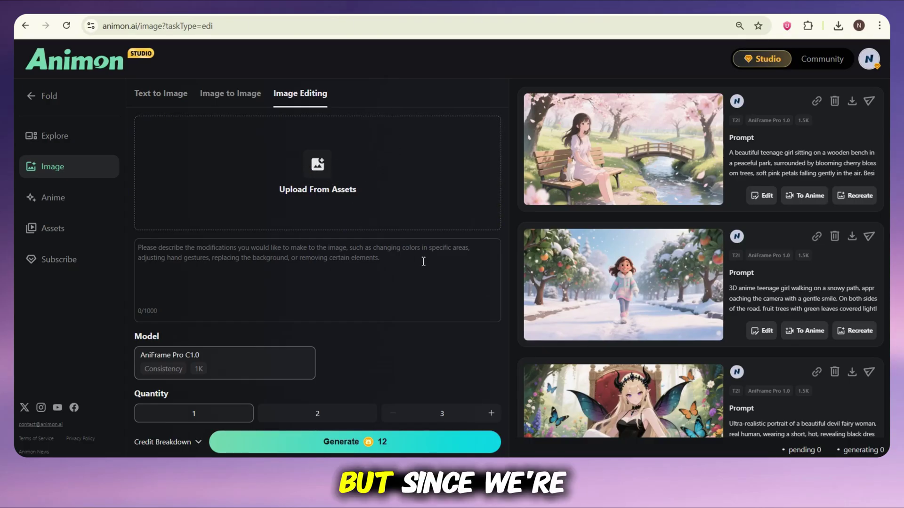
# - Load the cherry-blossom image into Image Editing at 1K resolution and preview it full size
pyautogui.click(758, 195)
pyautogui.click(544, 275)
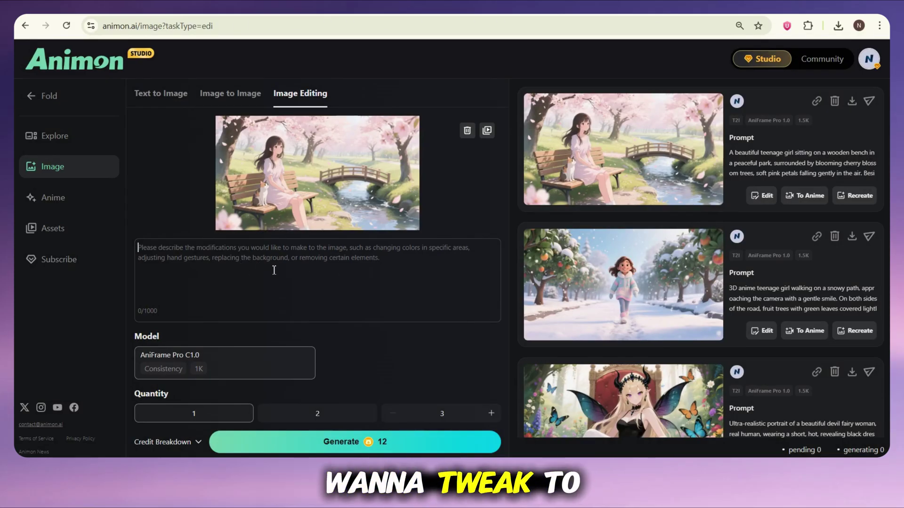
pyautogui.click(314, 280)
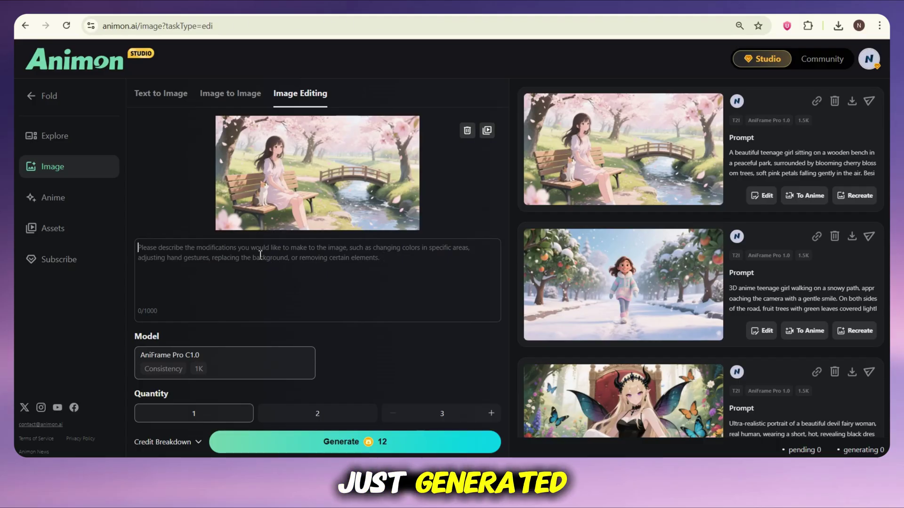
pyautogui.click(262, 204)
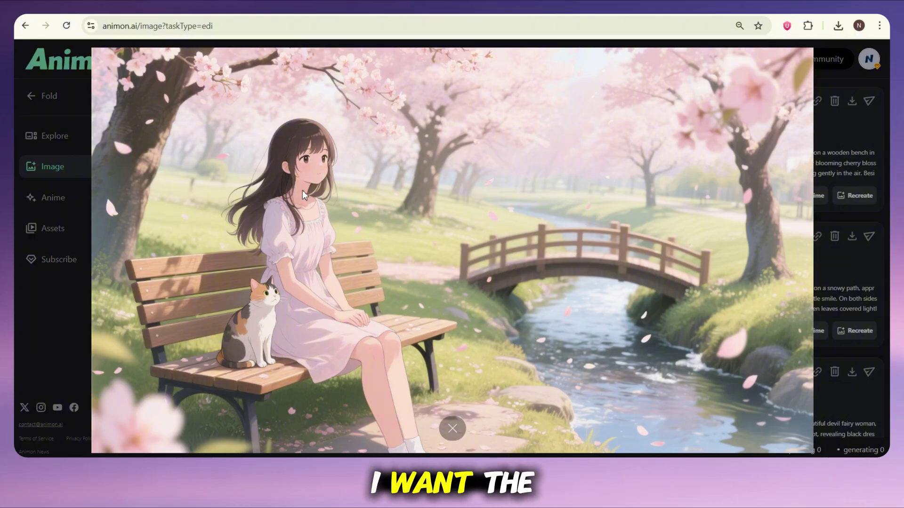
pyautogui.click(453, 428)
# - Paste the edit replacing the stream and bridge with a path, generate it and inspect the result
pyautogui.click(276, 253)
pyautogui.write('Change the cat’s fur color to red. Replace the stream and bridge with a simple road beside the bench. Move the girl’s hand so it rests on the cat’s head, as if she is petting it.')
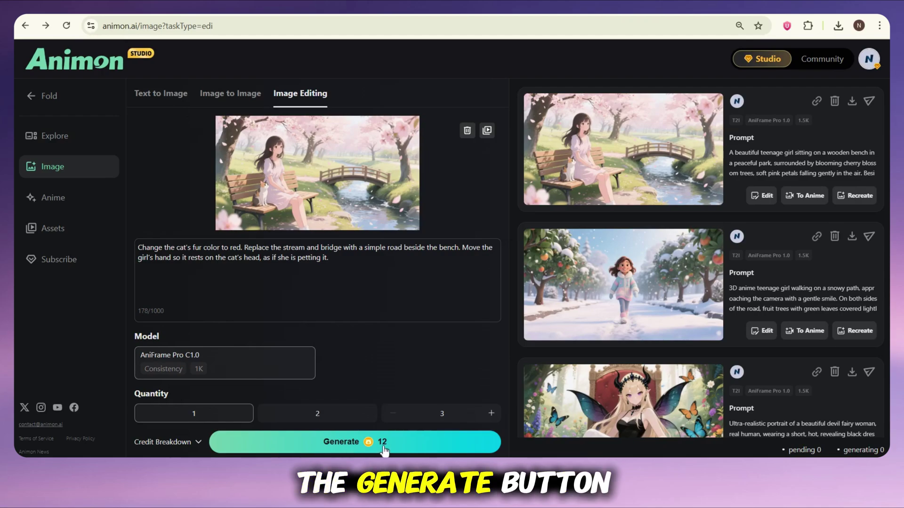
pyautogui.click(341, 440)
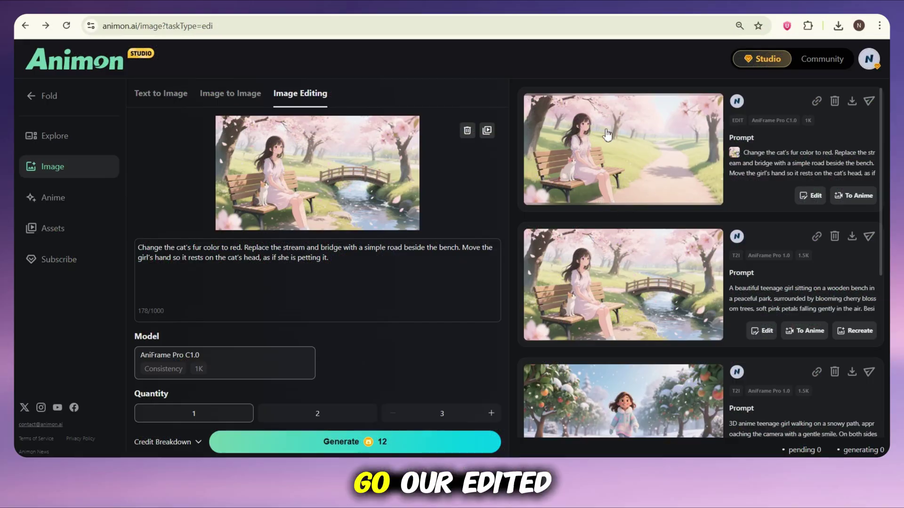
pyautogui.click(567, 178)
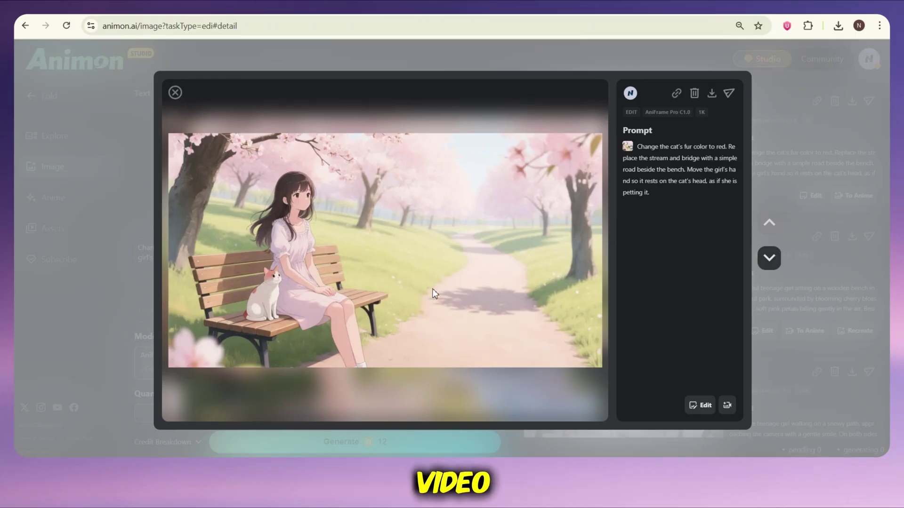
pyautogui.click(832, 205)
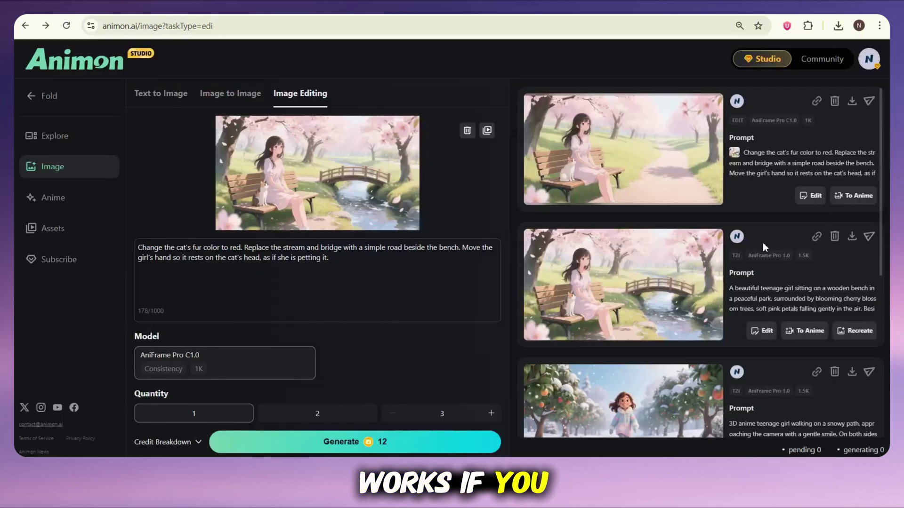
pyautogui.click(49, 201)
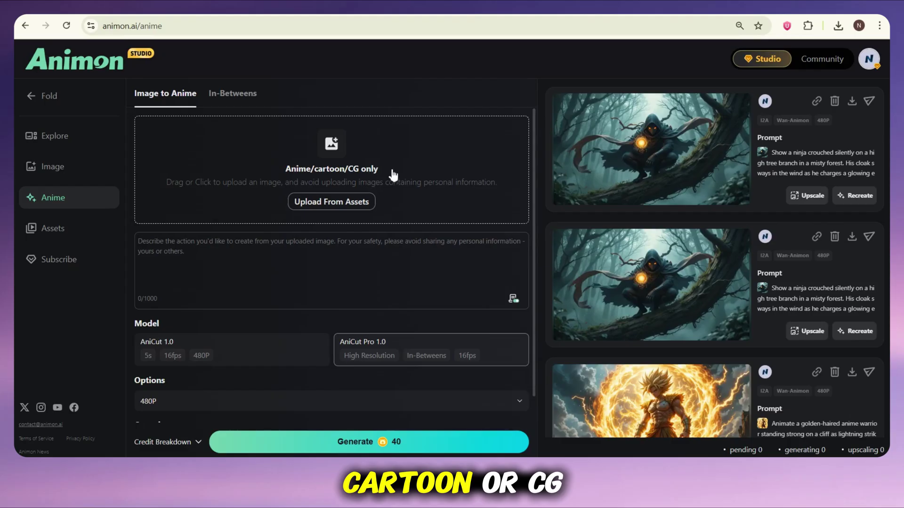
# - Highlight the Anime/cartoon/CG only note and add the bench image as the animation source
pyautogui.moveTo(375, 172); pyautogui.dragTo(286, 172)
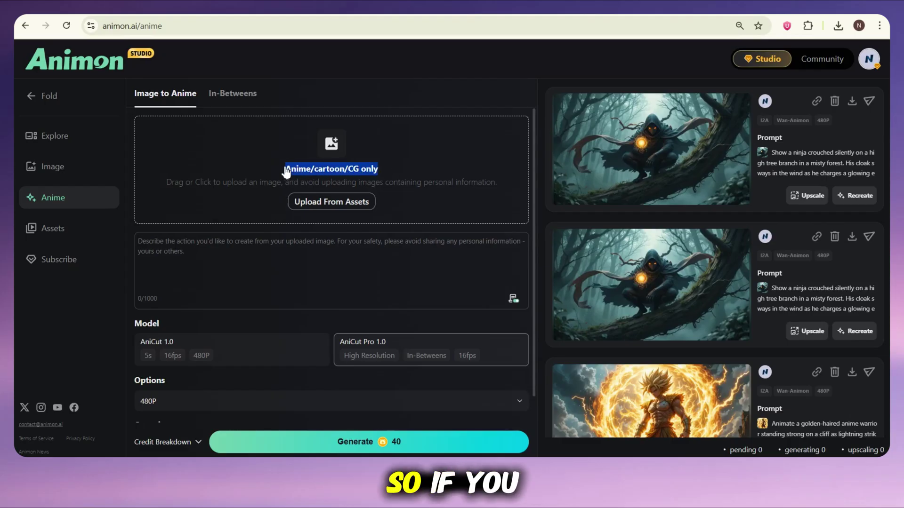
pyautogui.tripleClick(288, 170)
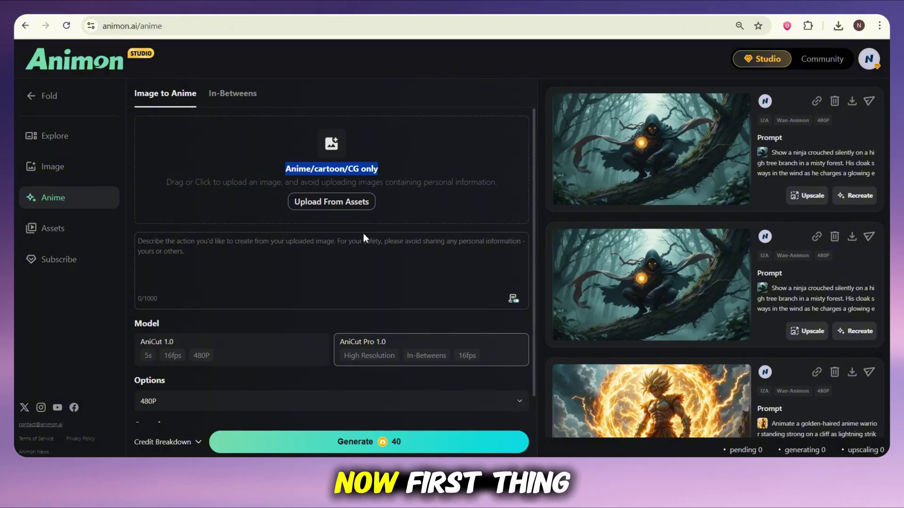
pyautogui.click(296, 276)
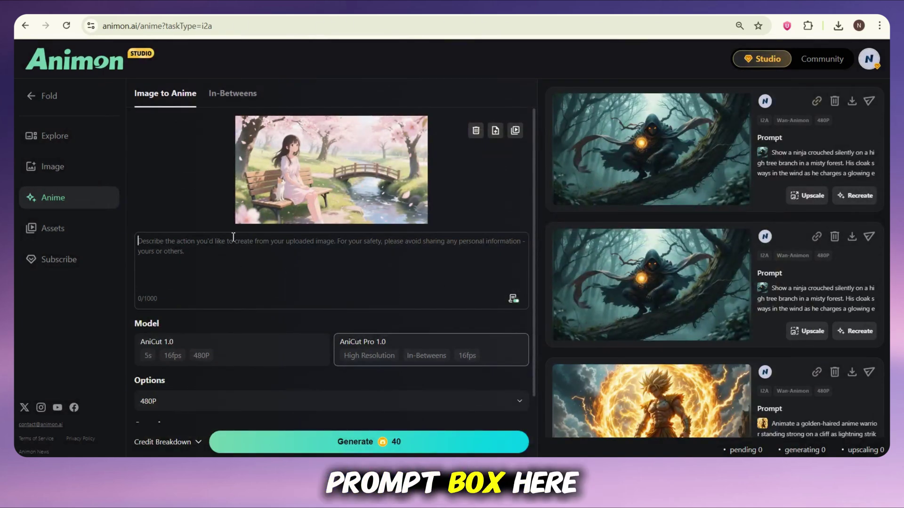
# - Paste the cat-jumps-into-the-girl's-lap animation prompt and turn off prompt enhancement
pyautogui.write('Animate this scene: The teenage girl is sitting calmly on the wooden bench. The cat jumps into her lap and cuddles softly. The water in the stream flows gently, reflecting light. Cherry blossom petals fall slowly through the air. Leaves on the trees move slightly in the breeze, creating a calm and magical atmosphere with natural movement.')
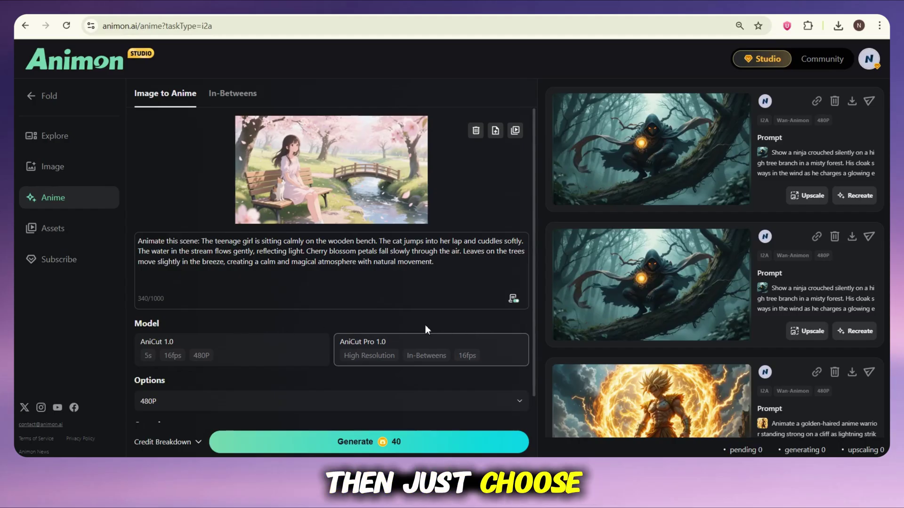
pyautogui.click(513, 298)
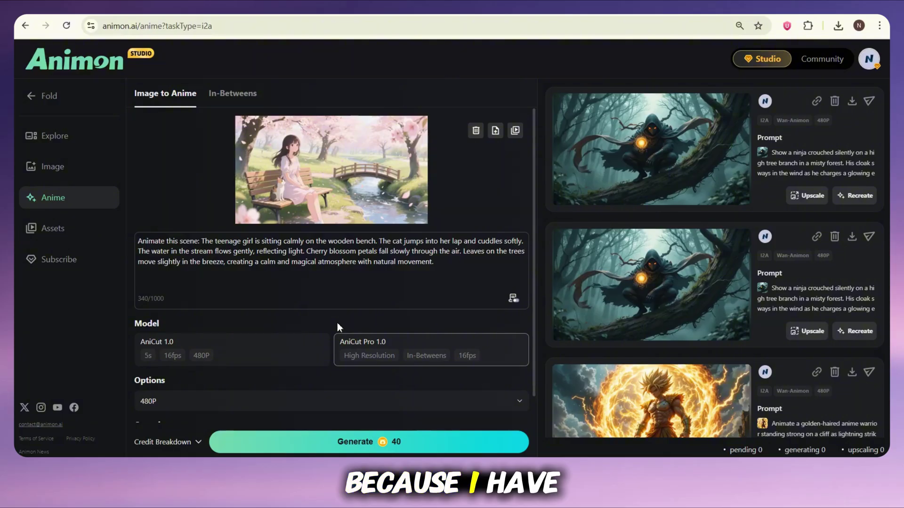
pyautogui.click(448, 279)
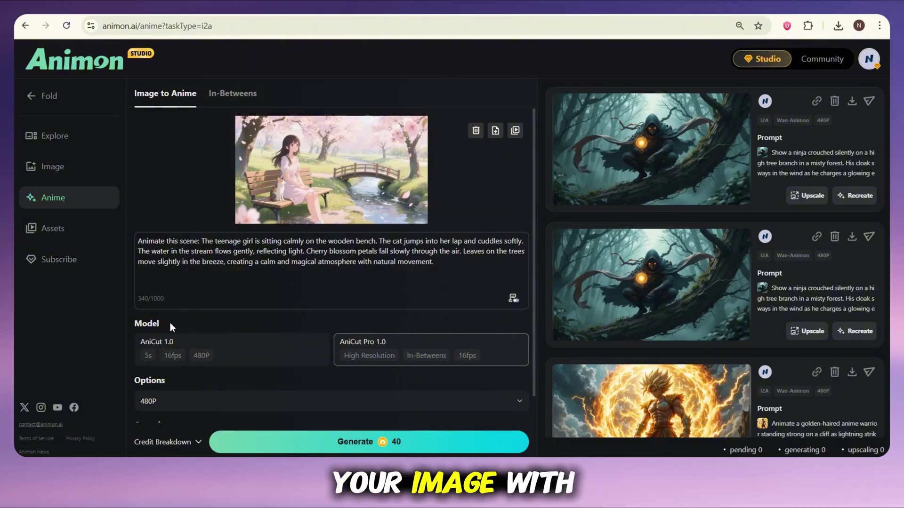
pyautogui.scroll(-1, 383, 363)
pyautogui.scroll(-1, 383, 363)
# - Set the video resolution to 720P and start generating the bench animation
pyautogui.click(381, 370)
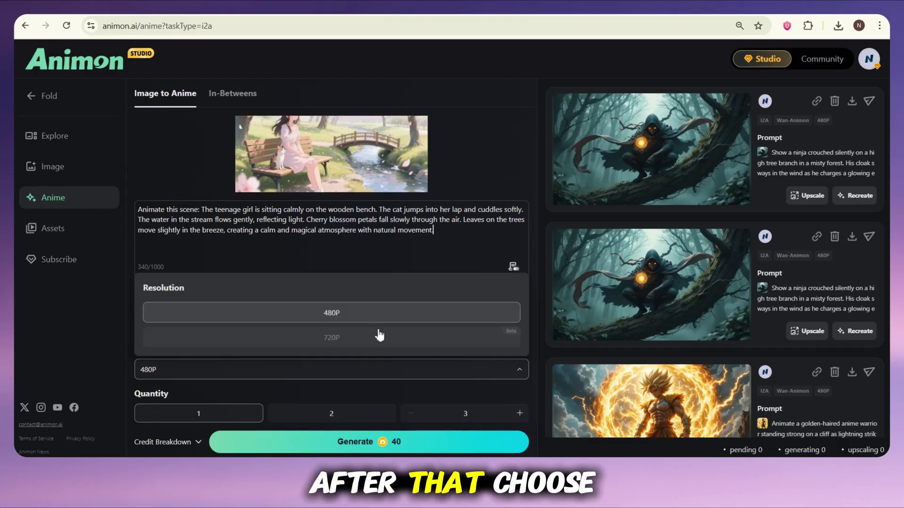
pyautogui.click(270, 341)
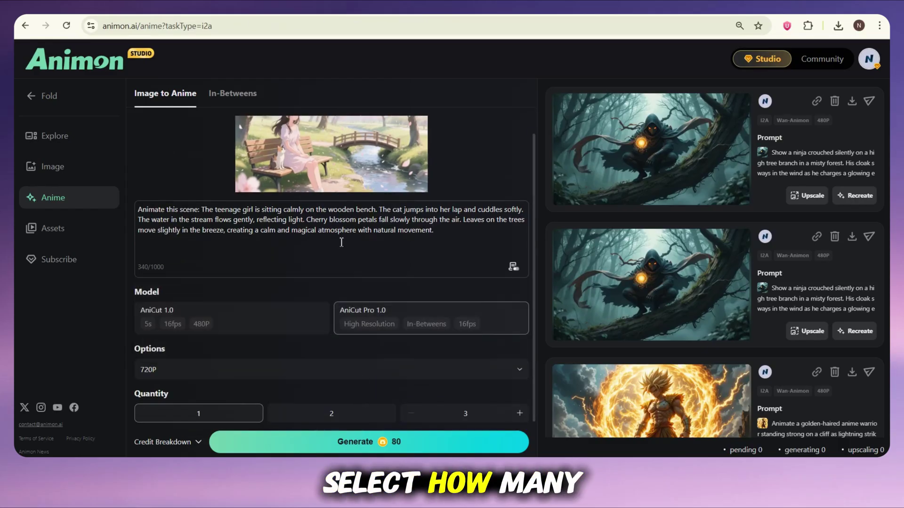
pyautogui.doubleClick(150, 394)
pyautogui.click(237, 250)
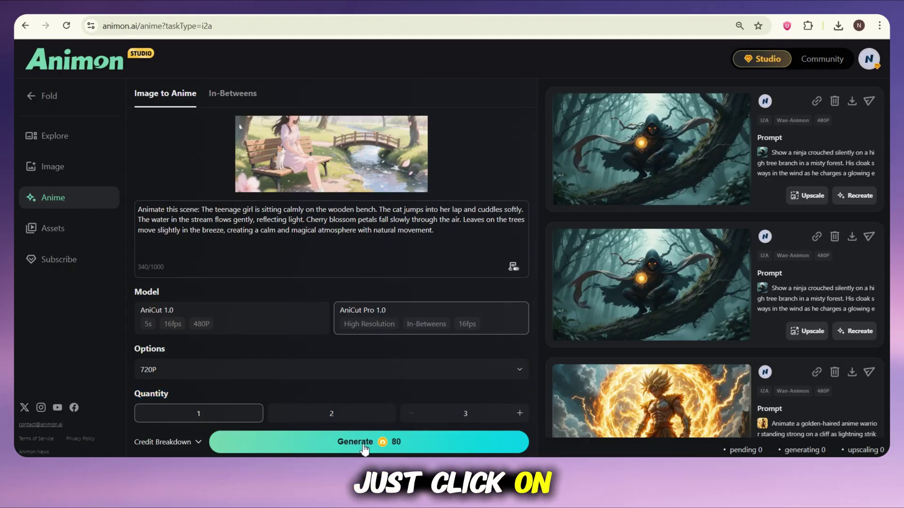
pyautogui.click(348, 447)
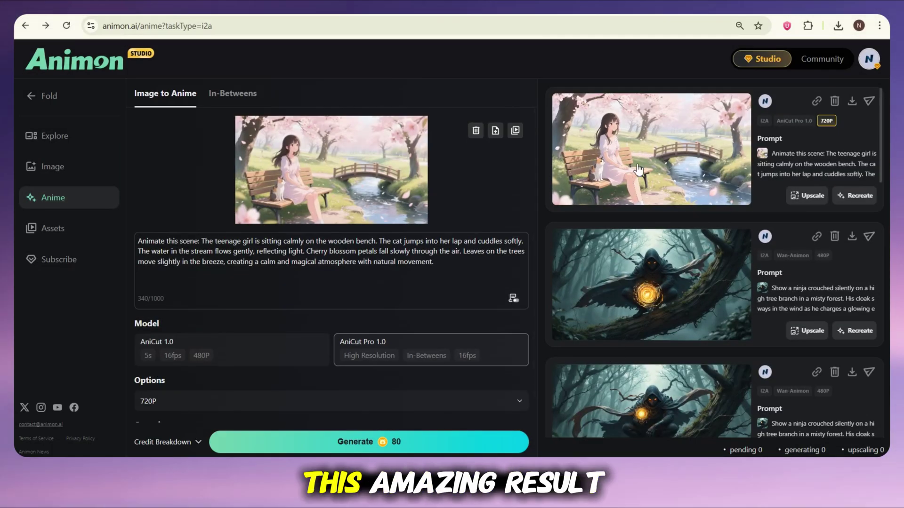
# - Play the finished 720P bench animation, pause it, download it and close the preview
pyautogui.click(644, 155)
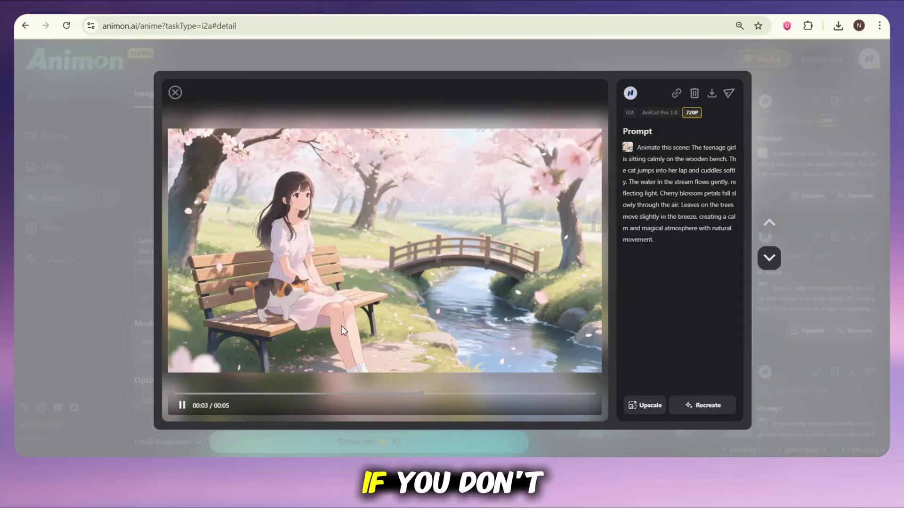
pyautogui.click(346, 282)
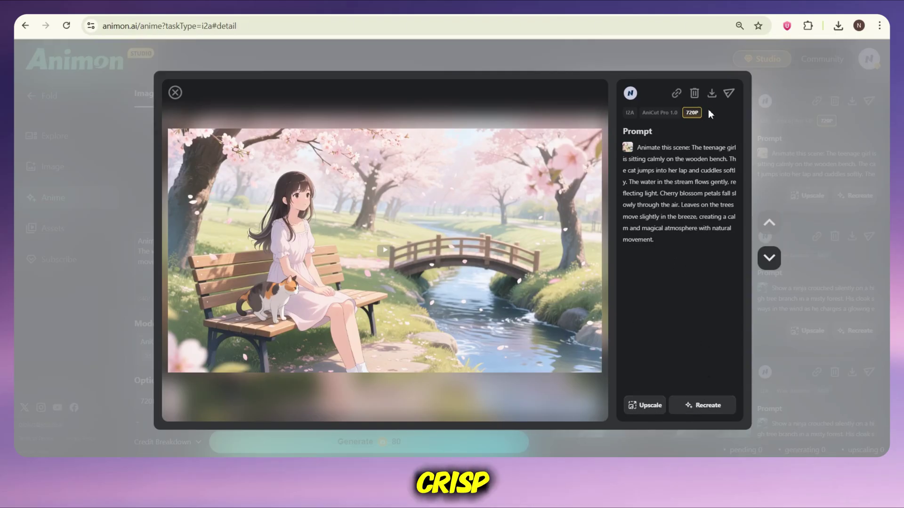
pyautogui.click(711, 93)
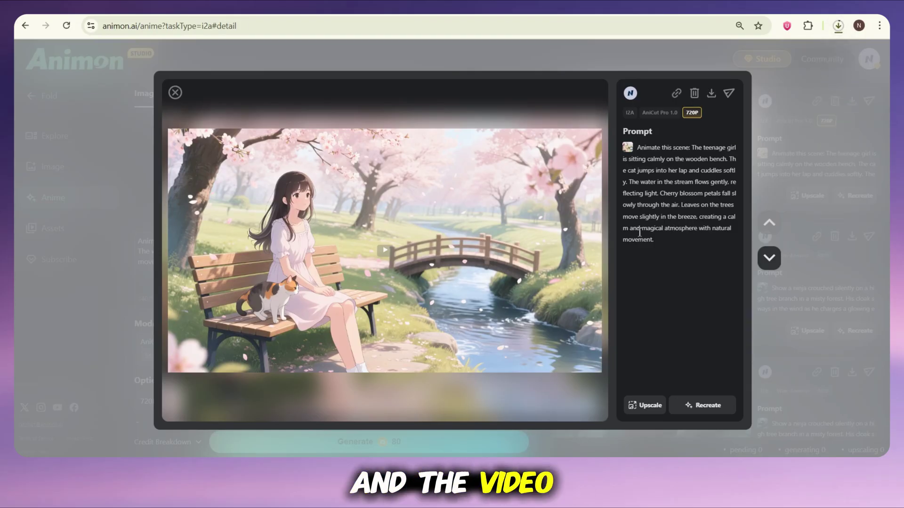
pyautogui.click(854, 263)
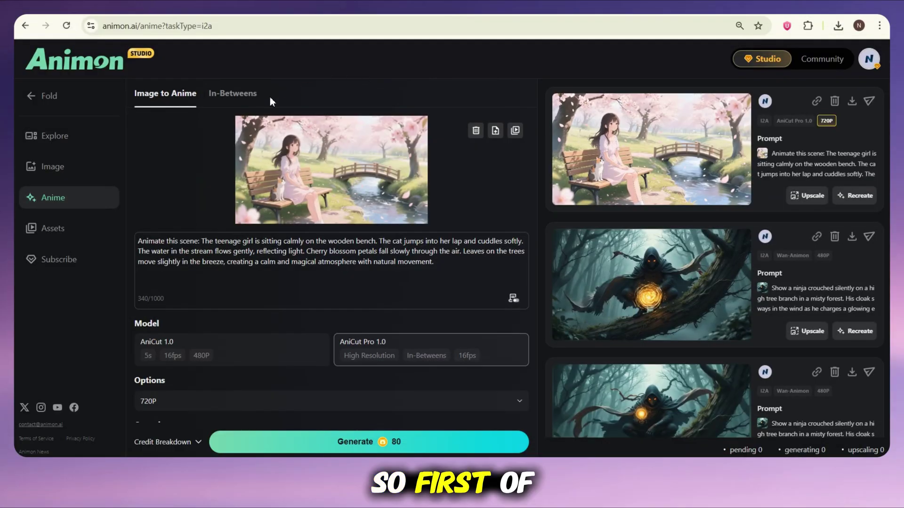
# - In In-Betweens, set the hero-on-temple-steps image from assets as the first frame
pyautogui.click(224, 95)
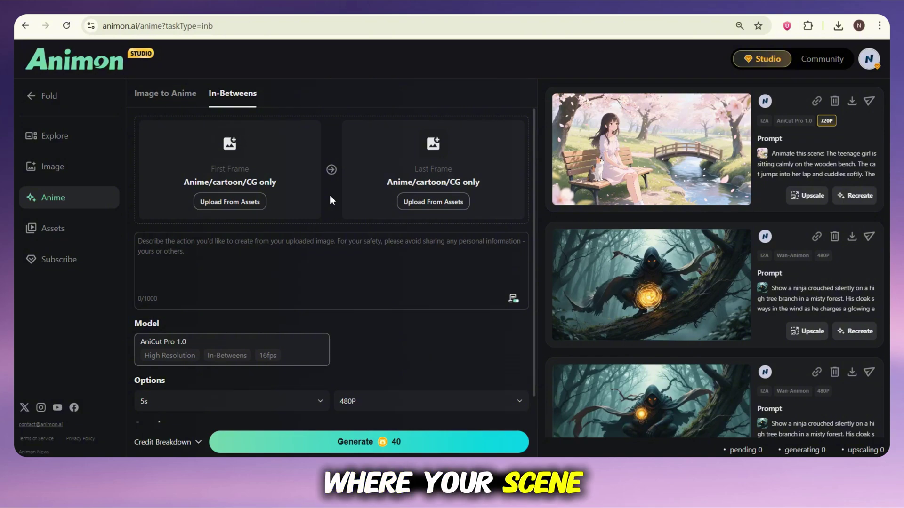
pyautogui.click(229, 202)
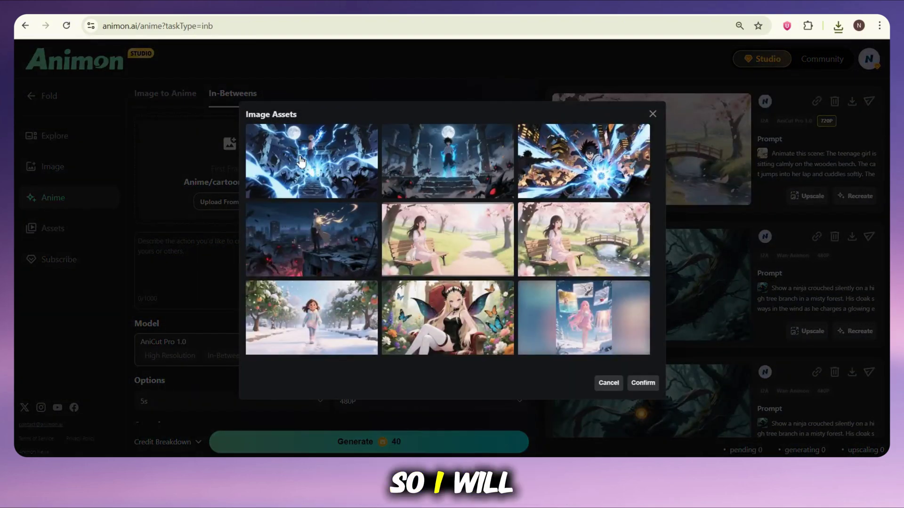
pyautogui.click(643, 383)
pyautogui.click(423, 202)
# - Set the lightning-blast image as the last frame and paste the temple battle prompt
pyautogui.click(331, 169)
pyautogui.click(643, 382)
pyautogui.click(244, 258)
pyautogui.write('Animate a dramatic anime battle scene. The hero stands on the temple steps as wind blows dust and embers through the ruins. Camera zooms on his intense eyes as blue lightning begins sparking around him. Shadow demons roar and charge. The hero suddenly leaps into the air, lightning surging around his body, and then unleashes a massive explosion of blue energy that destroys the demons below in a blinding blast, shaking the entire temple."')
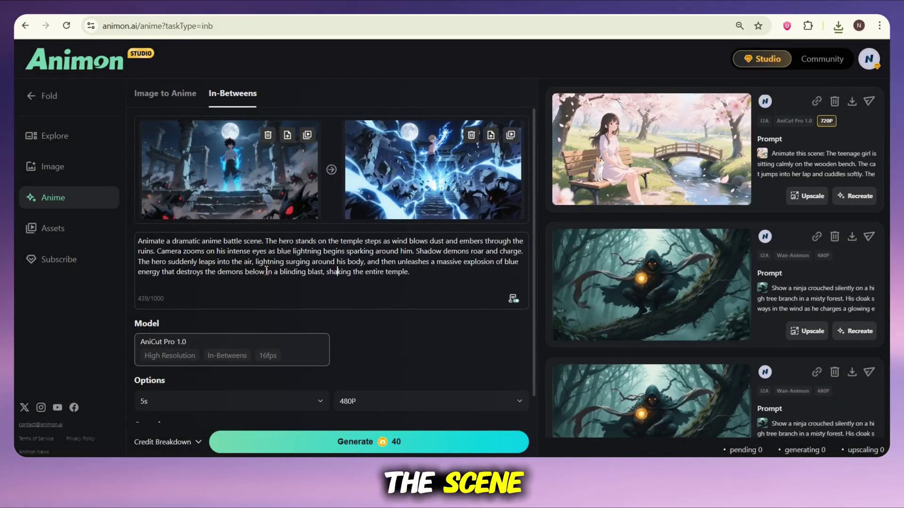
pyautogui.scroll(-1, 204, 267)
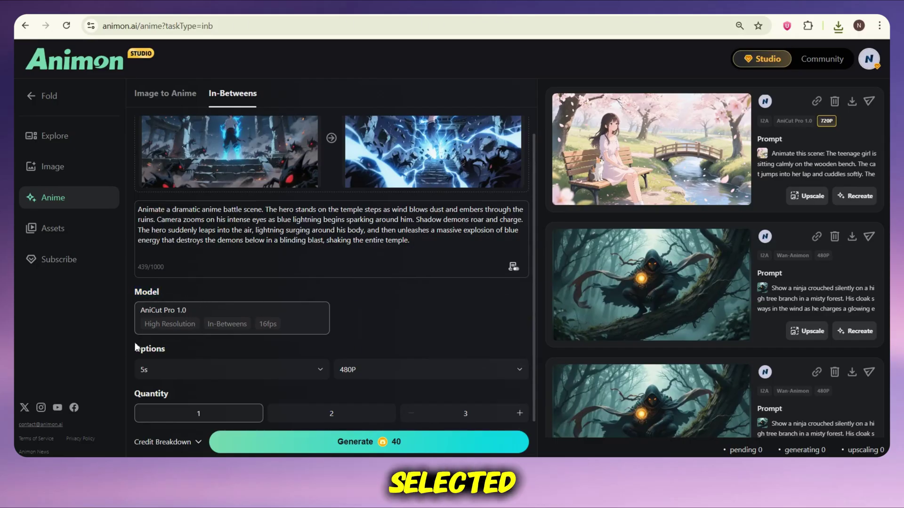
# - Keep the duration at 5s, generate the 480P in-between battle clip and open it
pyautogui.click(162, 369)
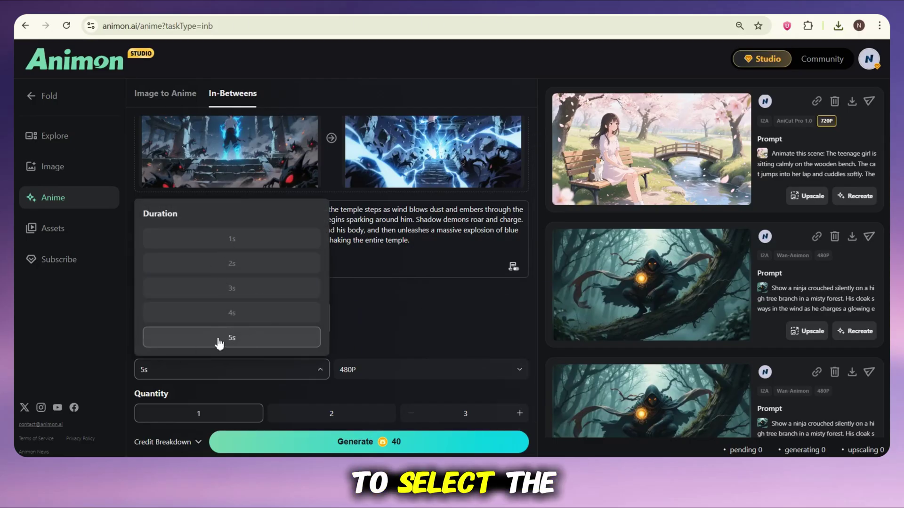
pyautogui.click(165, 395)
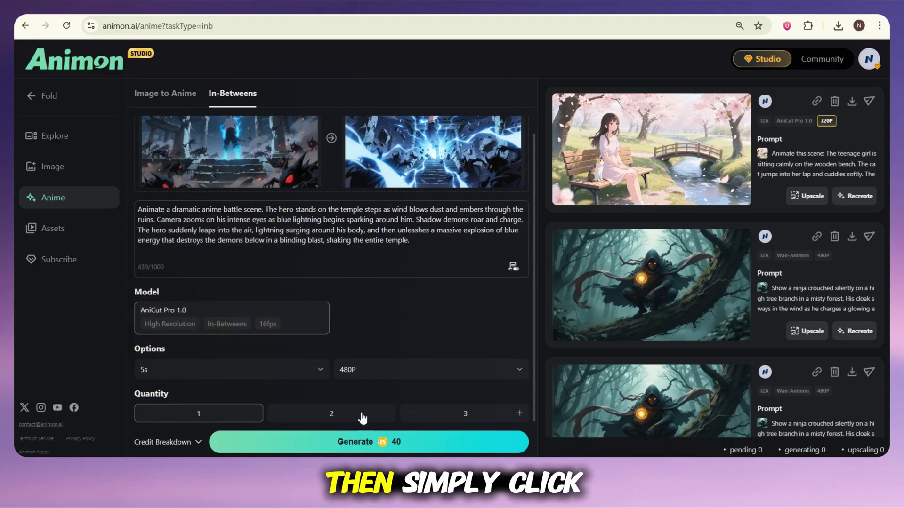
pyautogui.click(351, 445)
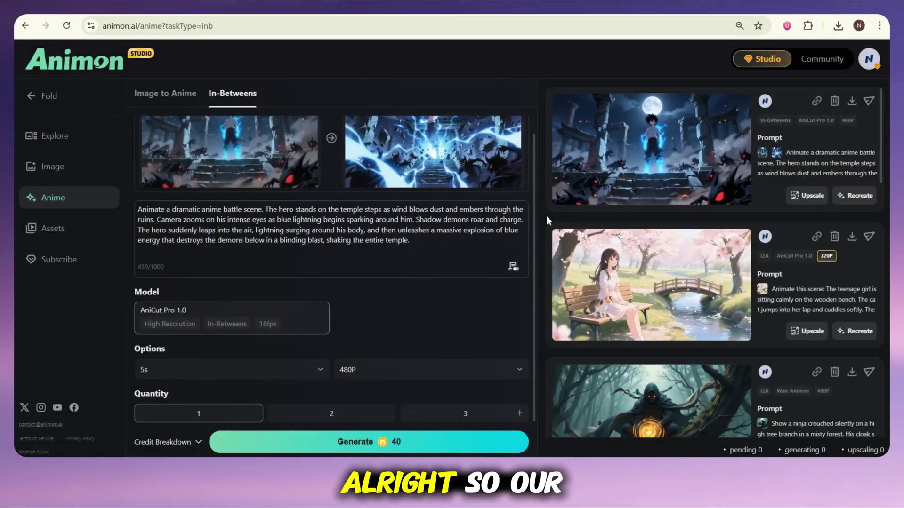
pyautogui.click(575, 163)
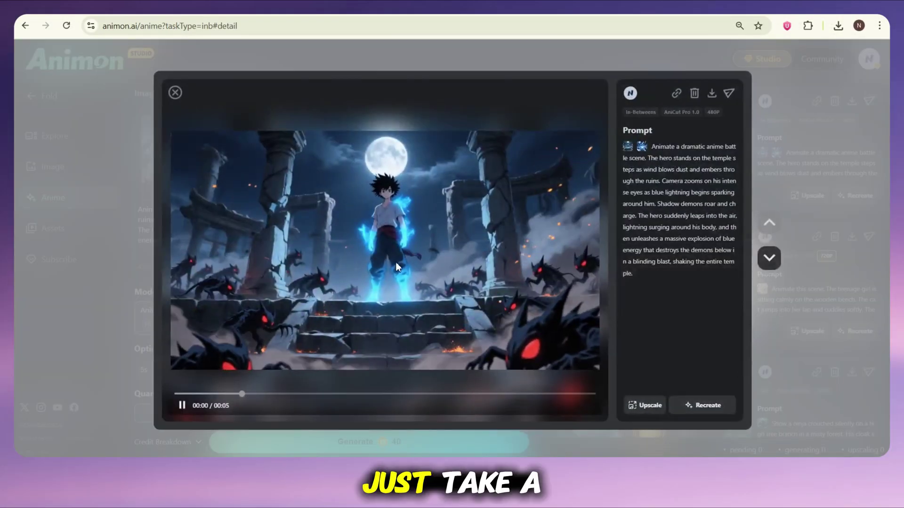